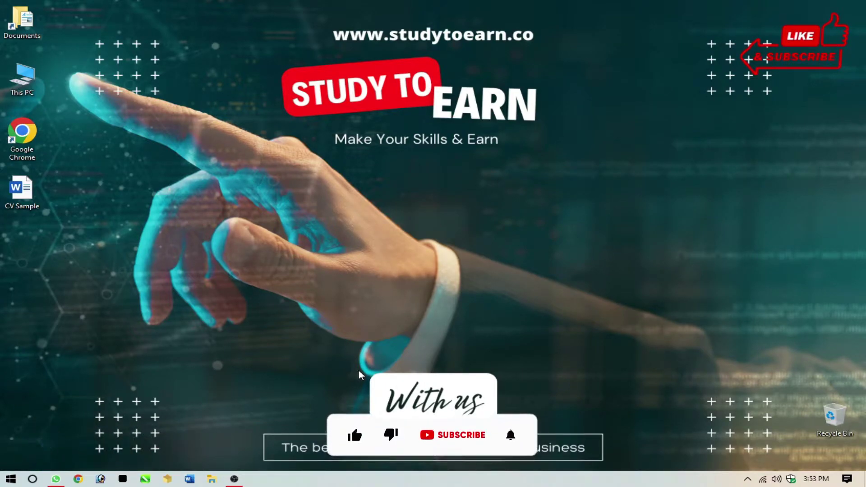
Open the CV Sample template in Word and zoom in on the page
double_click(30, 208)
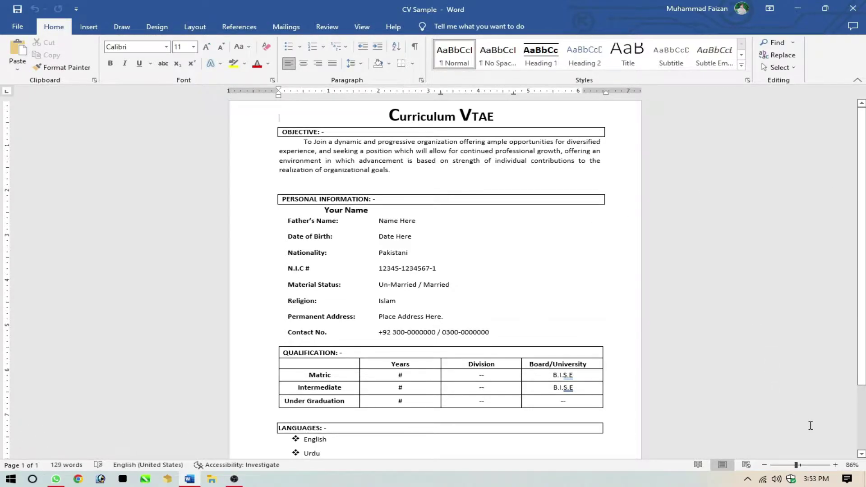
drag(798, 466, 801, 466)
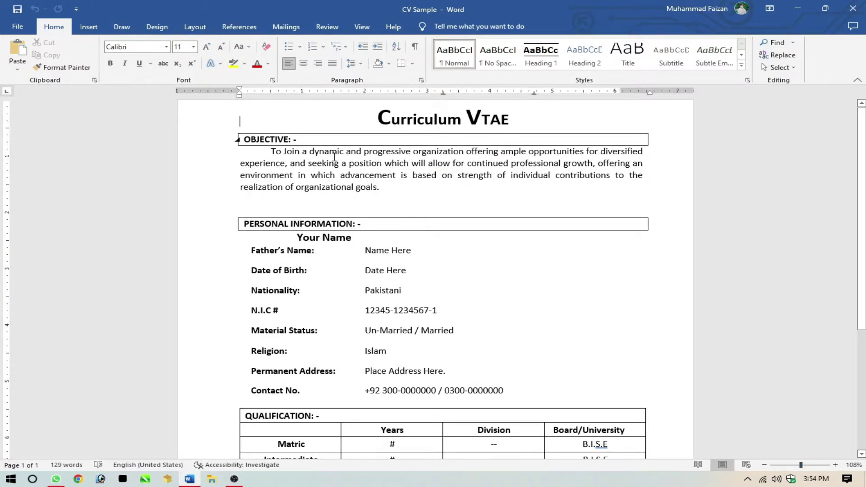
drag(258, 149, 401, 187)
click(406, 190)
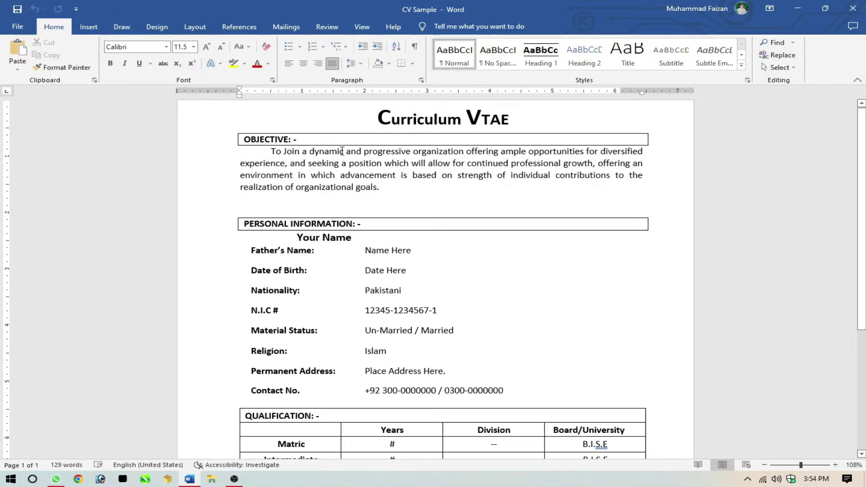
Replace the 'Your Name' placeholder with the applicant's full name
scroll(431, 224, down, 1)
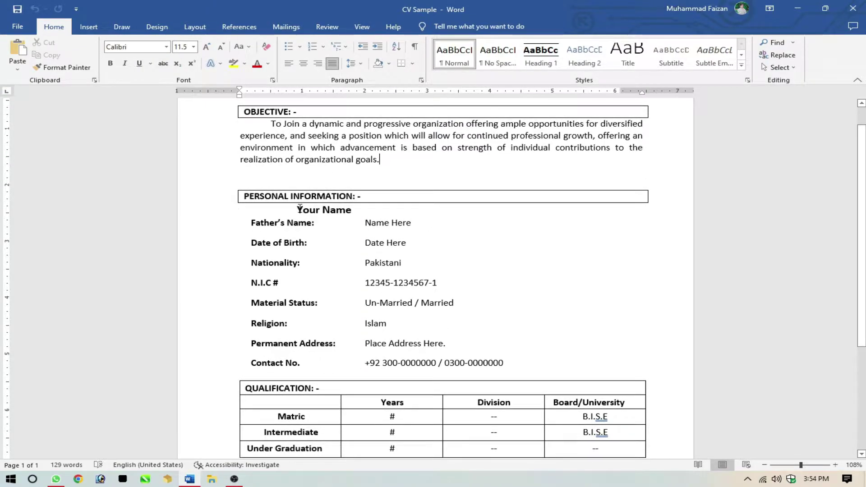
drag(298, 209, 351, 211)
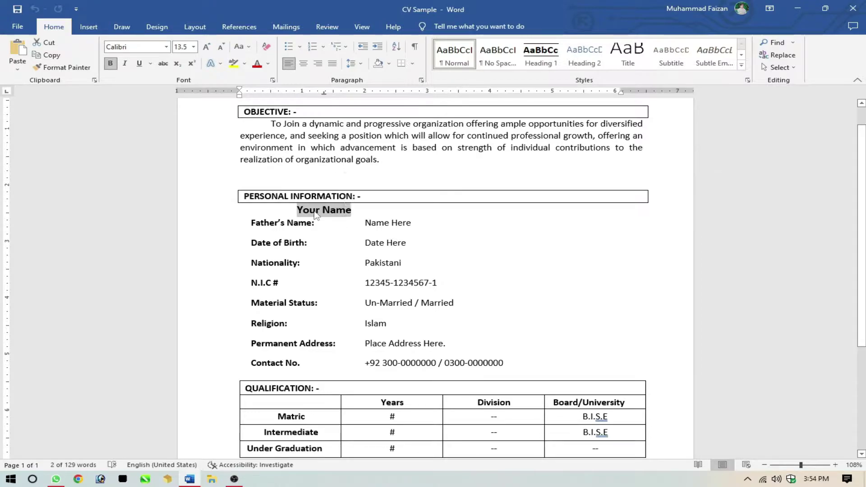
click(316, 212)
triple_click(355, 210)
text(Muha)
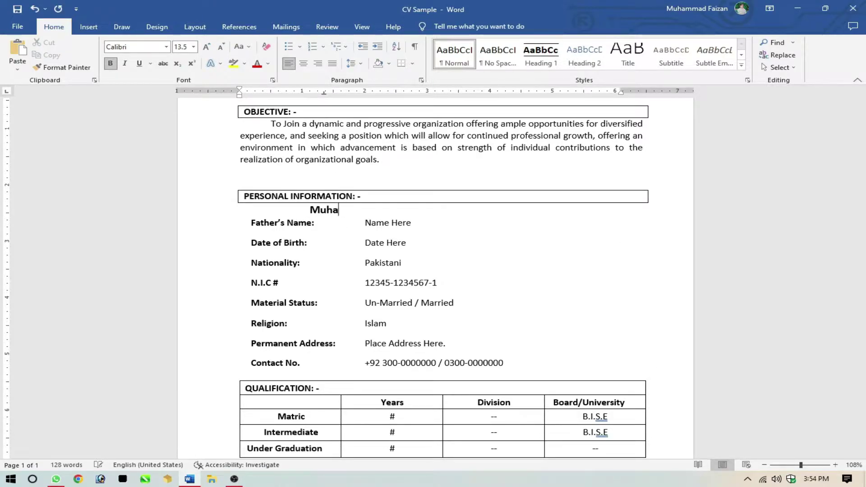
text(mmad Fai)
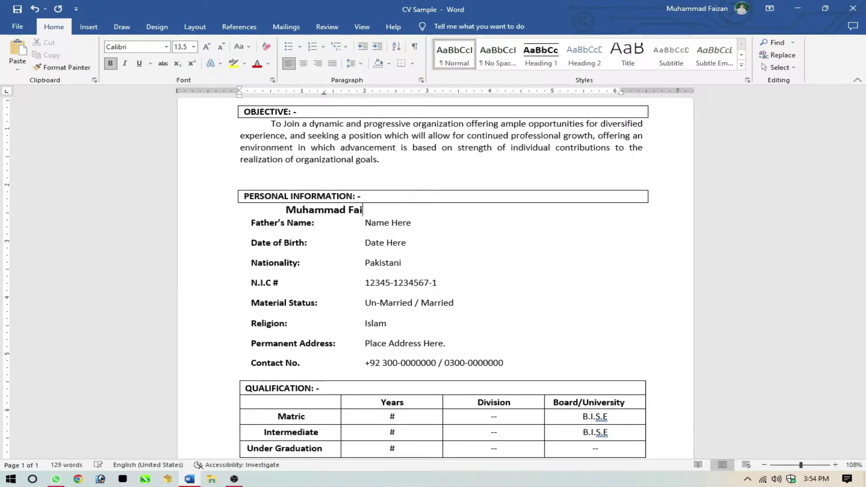
text(zan)
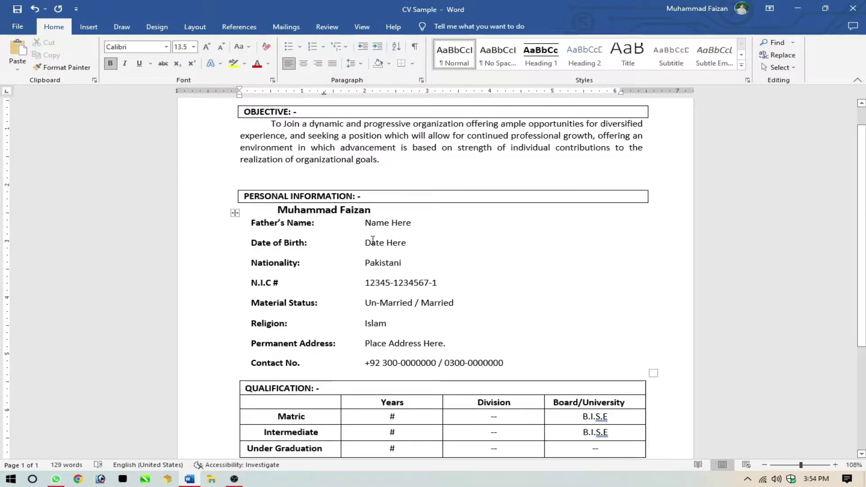
Set the date of birth to 12-03-1998 and check the nationality and N.I.C fields
drag(366, 223, 411, 225)
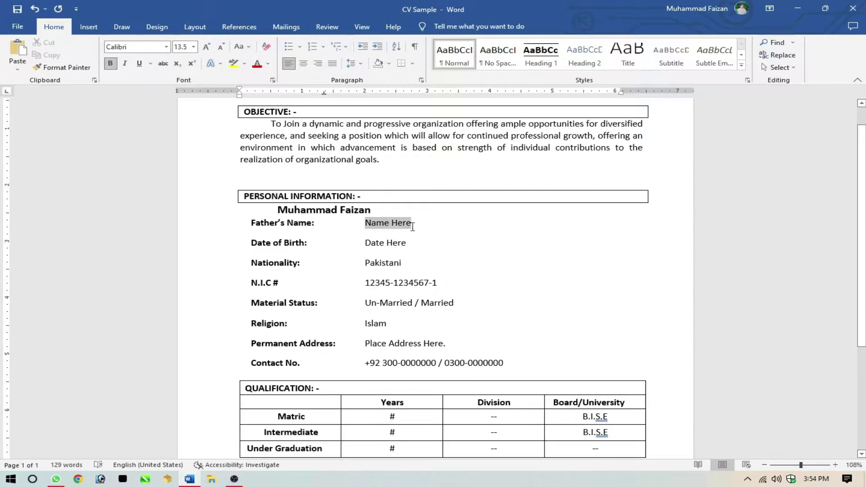
click(370, 246)
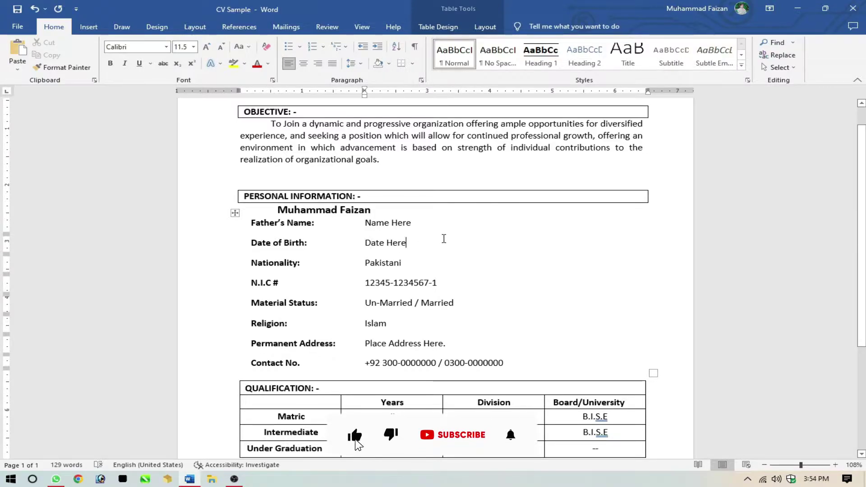
drag(411, 244, 371, 249)
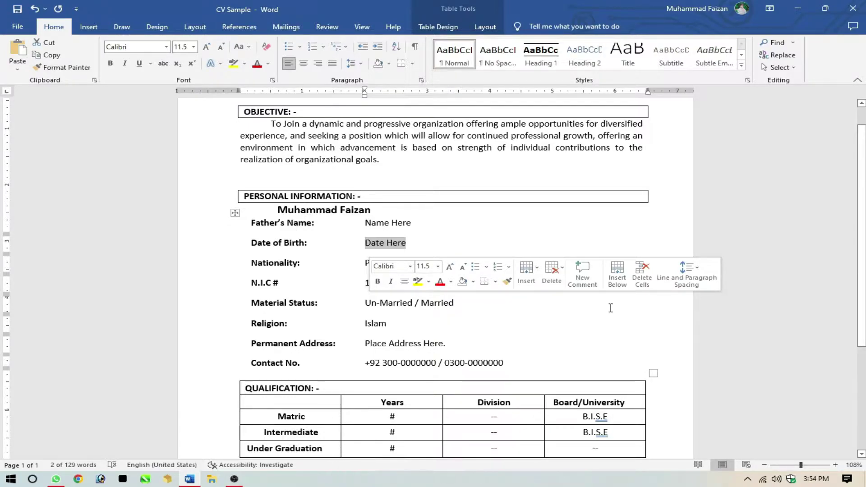
text(12)
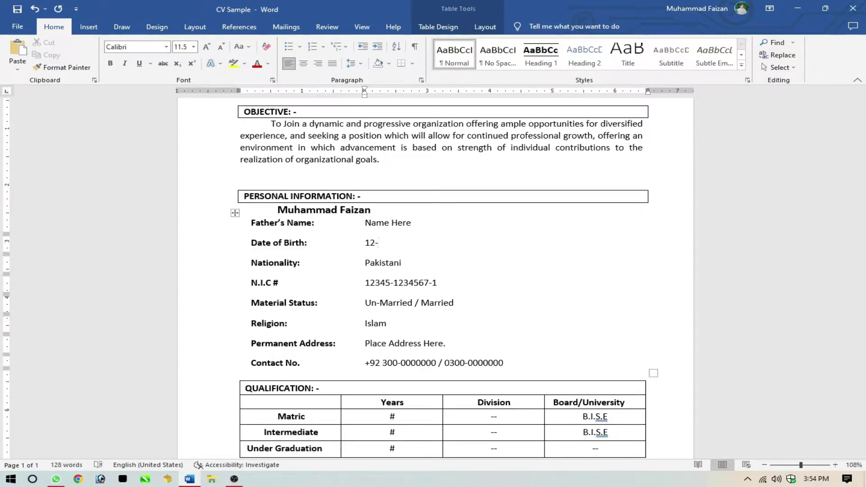
text(-03-1998)
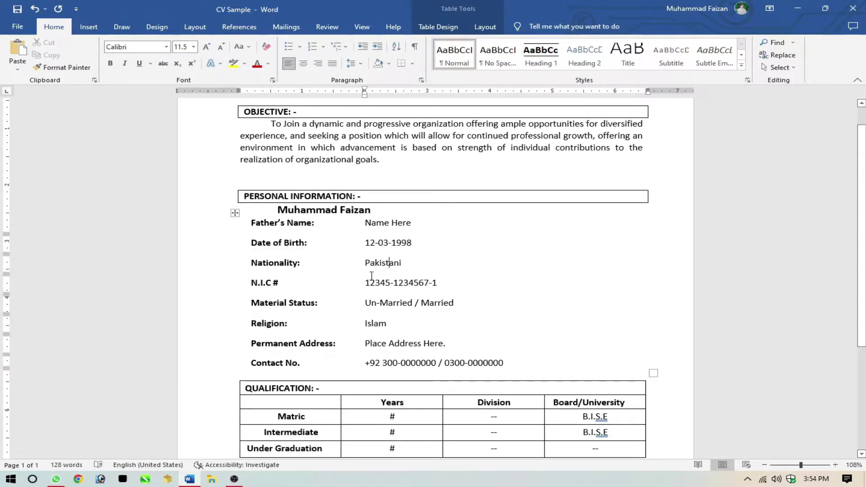
click(389, 263)
click(447, 287)
drag(438, 283, 364, 283)
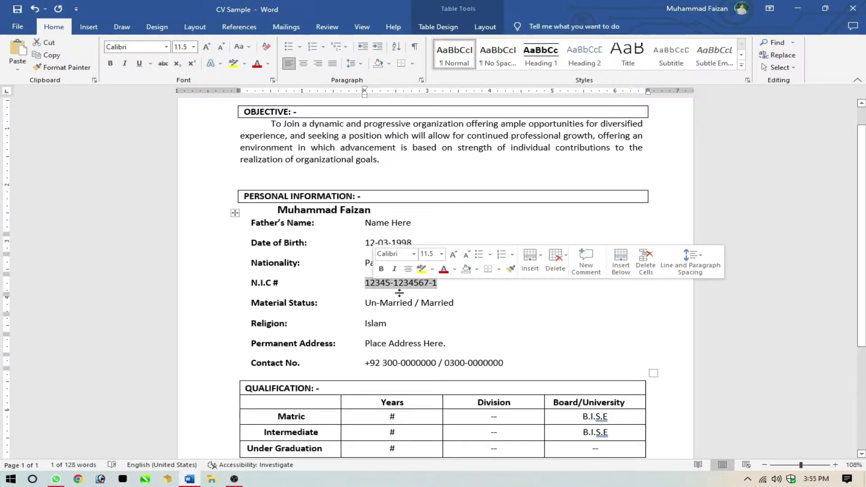
click(436, 291)
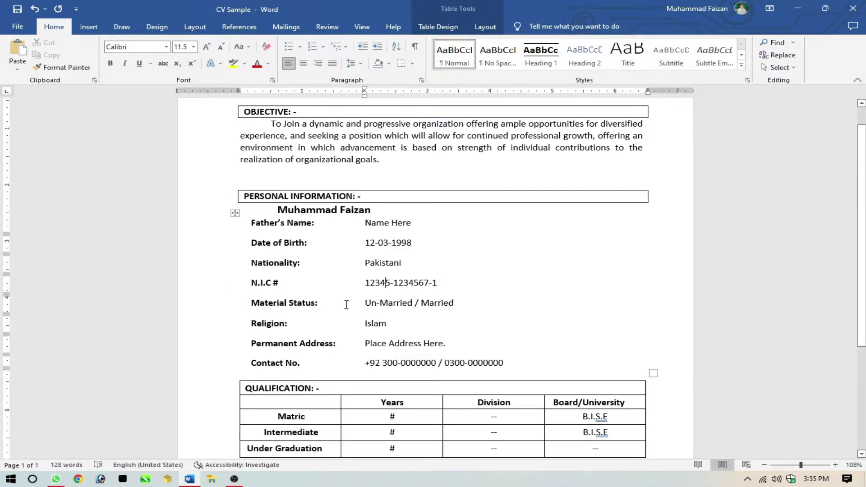
Try removing '/ Married' from the marital status line, then restore it
drag(454, 304, 406, 307)
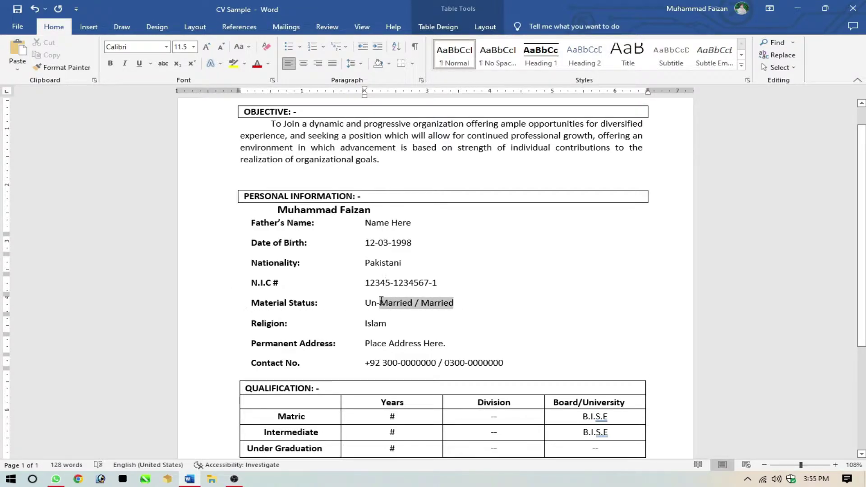
click(401, 304)
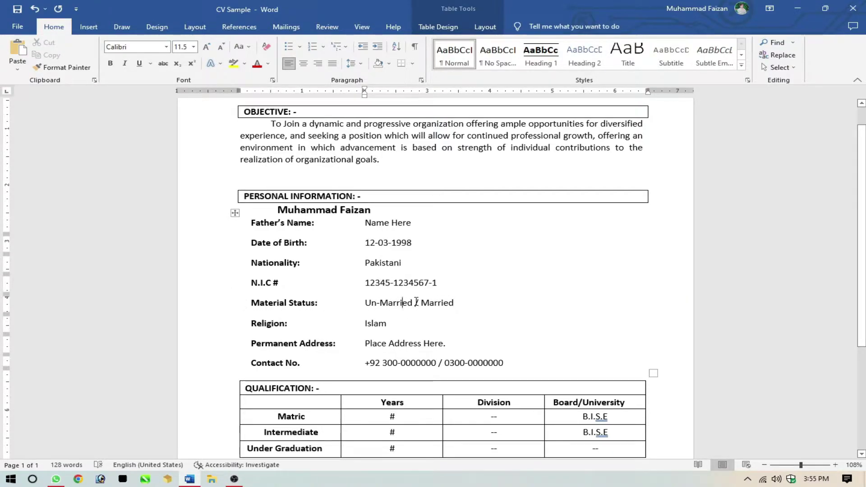
drag(415, 302, 455, 303)
key(BackSpace)
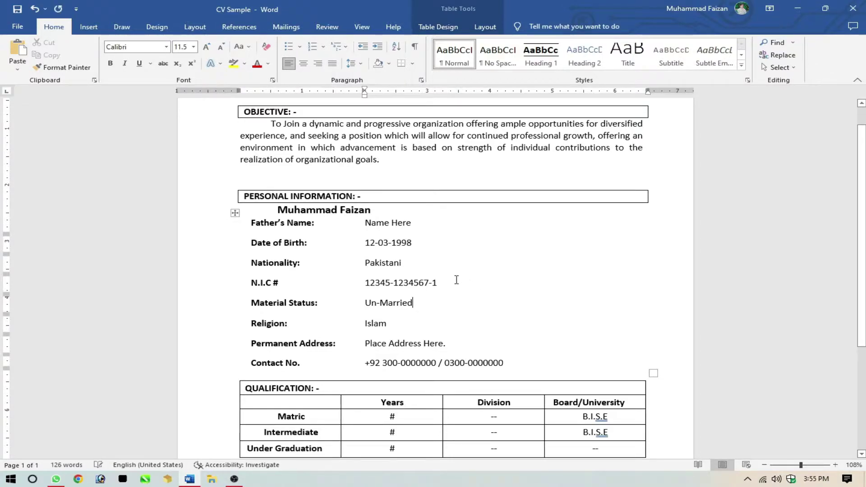
key(ctrl+z)
key(ctrl+z)
click(416, 303)
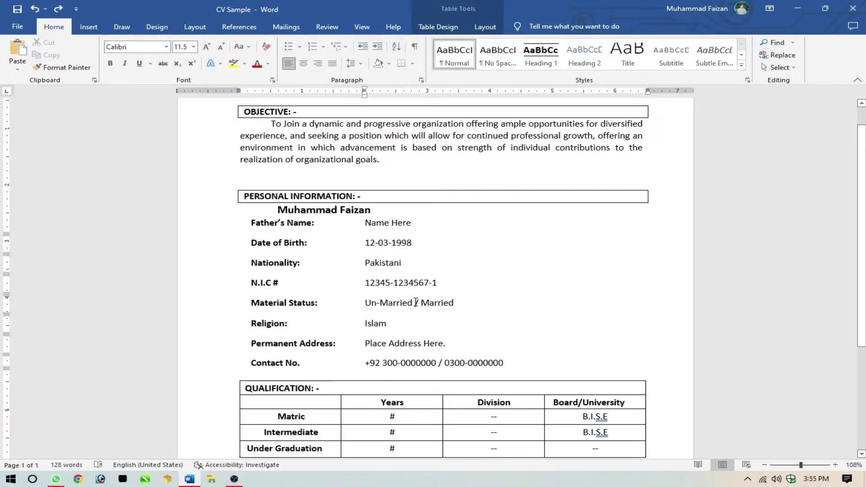
drag(416, 303, 316, 303)
click(414, 303)
Enter the first phone number on the Contact No. line
scroll(401, 324, down, 2)
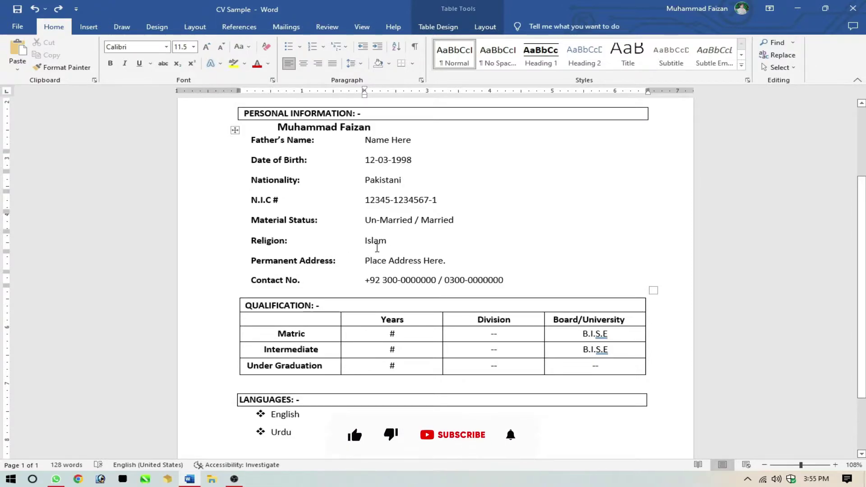
drag(365, 261, 447, 261)
click(465, 266)
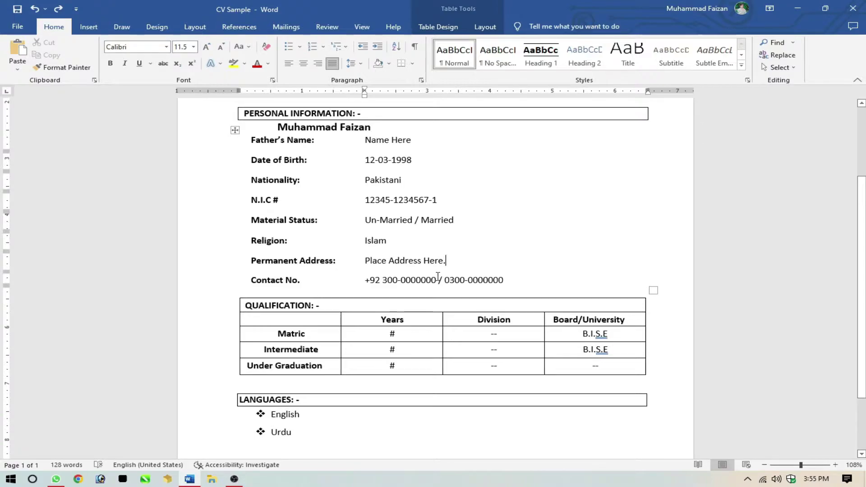
mouse_move(443, 281)
mouse_down()
mouse_move(365, 278)
mouse_move(401, 280)
mouse_up()
click(411, 280)
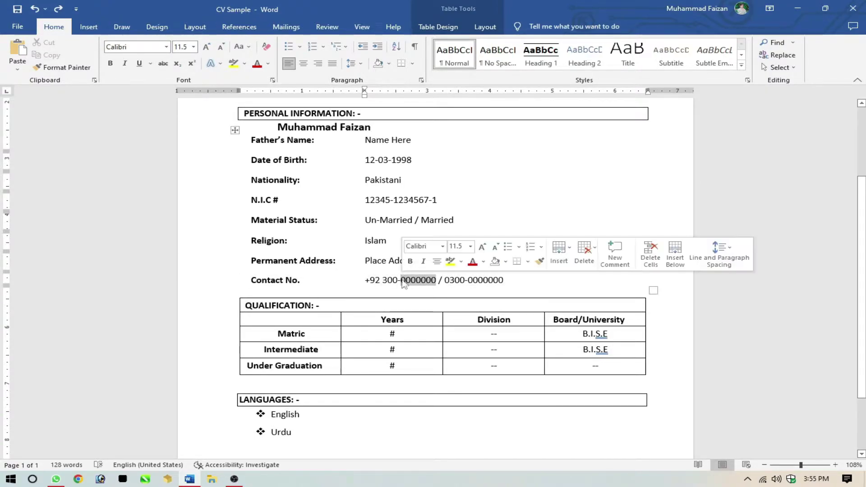
text(1234)
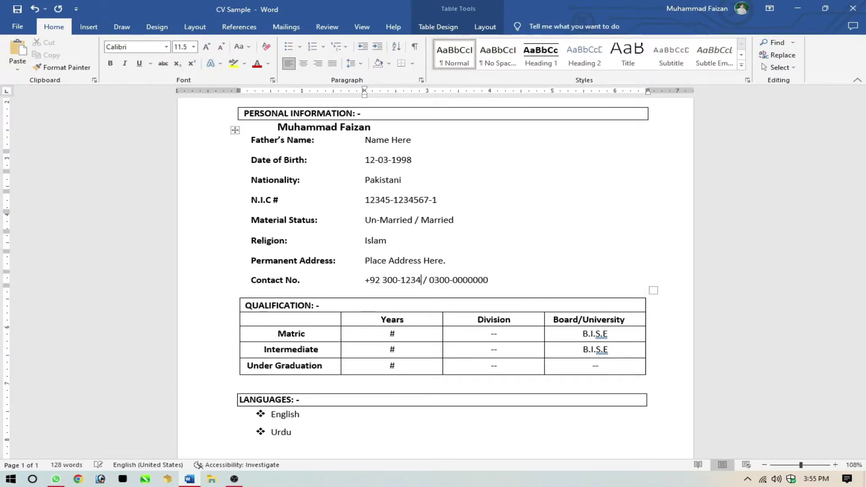
text(567)
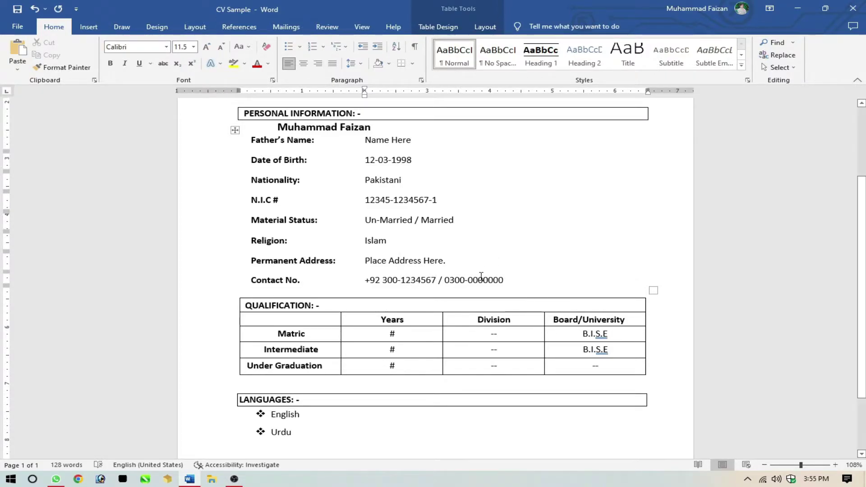
Delete the second phone number, then restore it so both numbers remain
triple_click(366, 284)
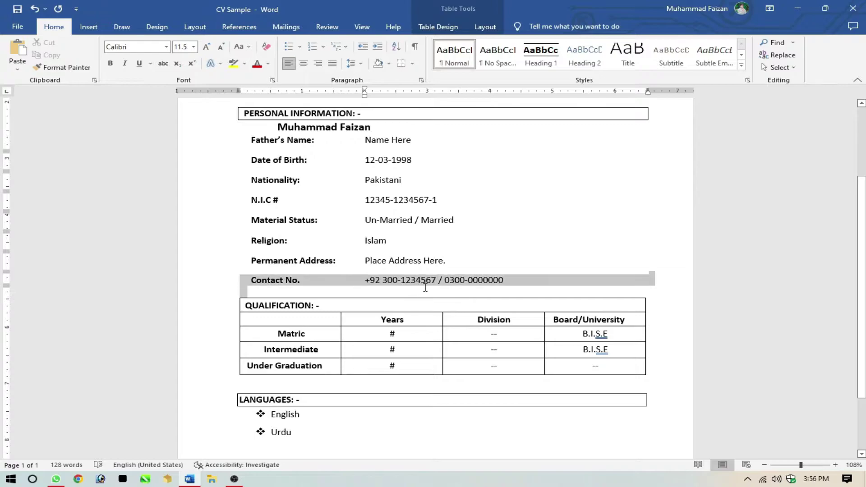
key(Down)
click(457, 280)
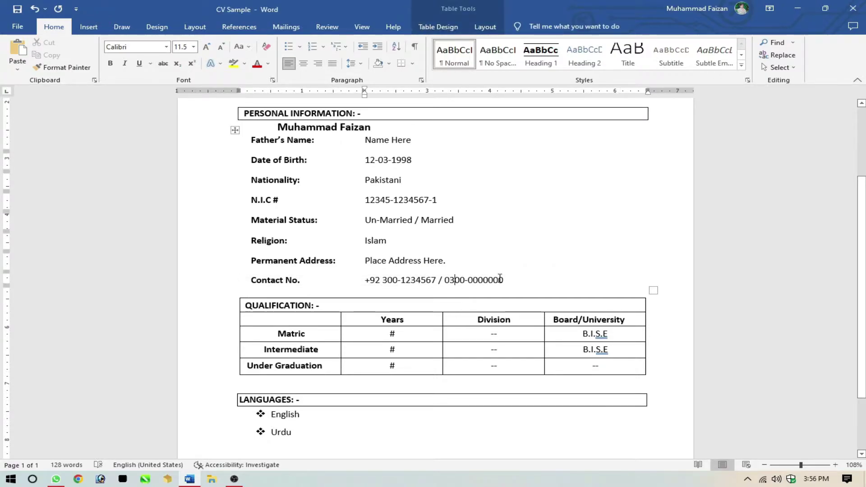
mouse_move(513, 278)
mouse_down()
mouse_move(444, 281)
mouse_move(536, 278)
mouse_move(437, 280)
mouse_up()
click(460, 280)
click(505, 280)
key(BackSpace)
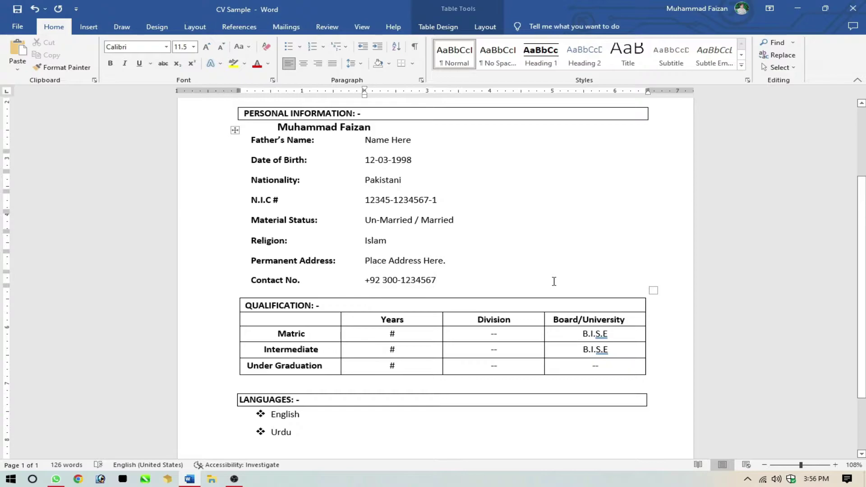
key(ctrl+z)
click(517, 283)
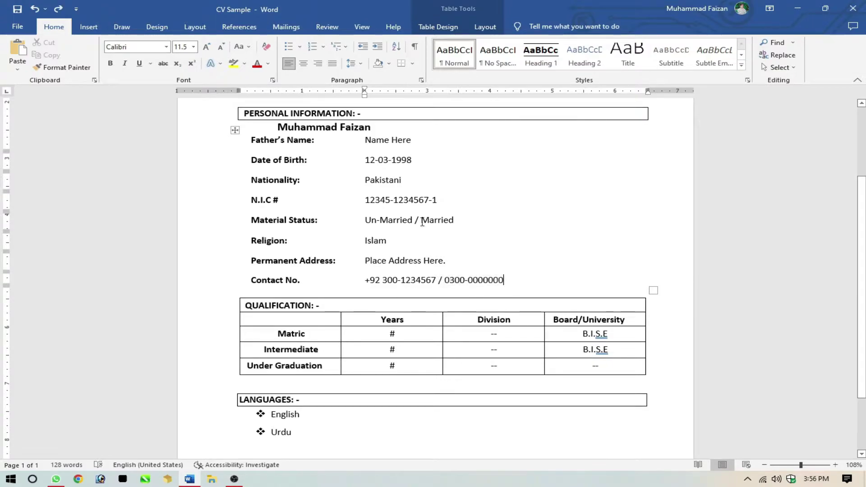
scroll(504, 258, down, 3)
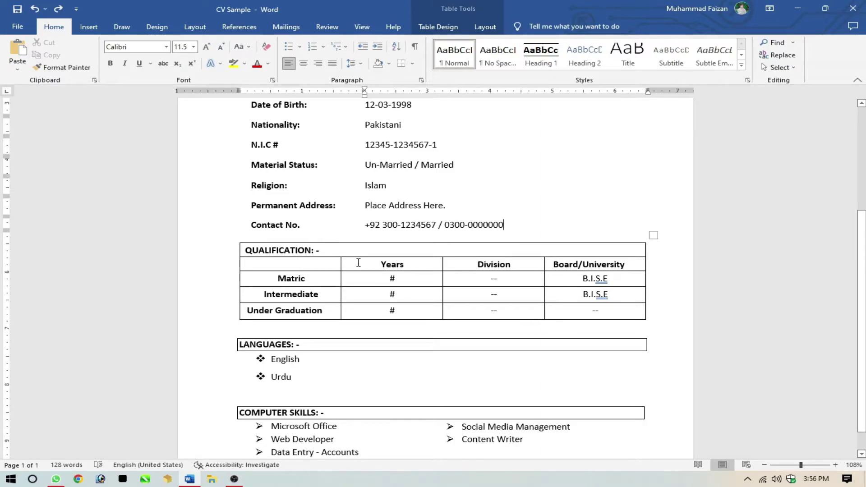
Fill the qualification table's Years cells with 2018, 2020 and 2022
scroll(468, 310, down, 2)
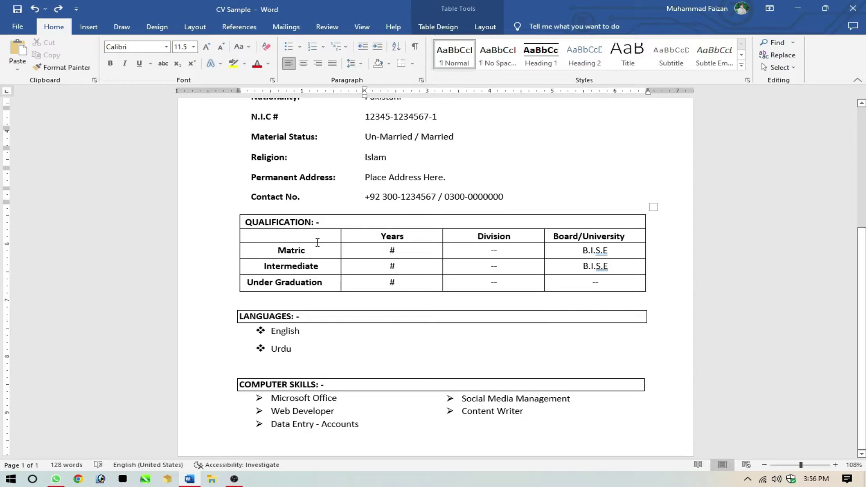
double_click(272, 251)
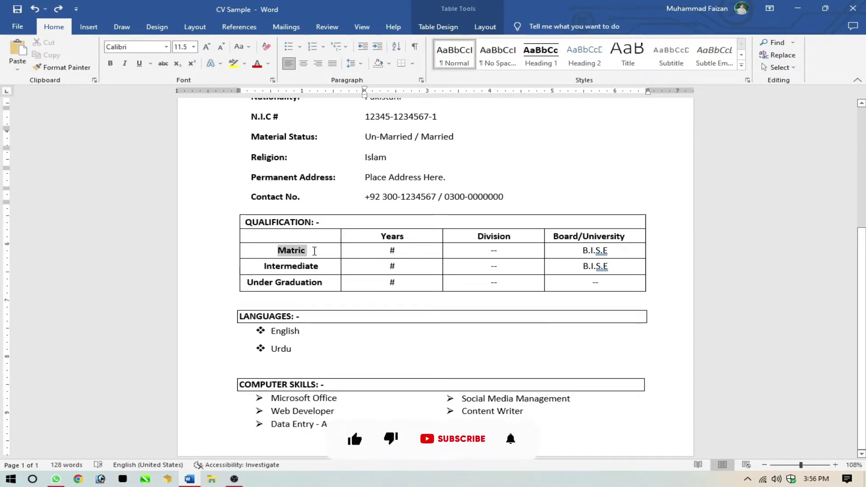
key(Right)
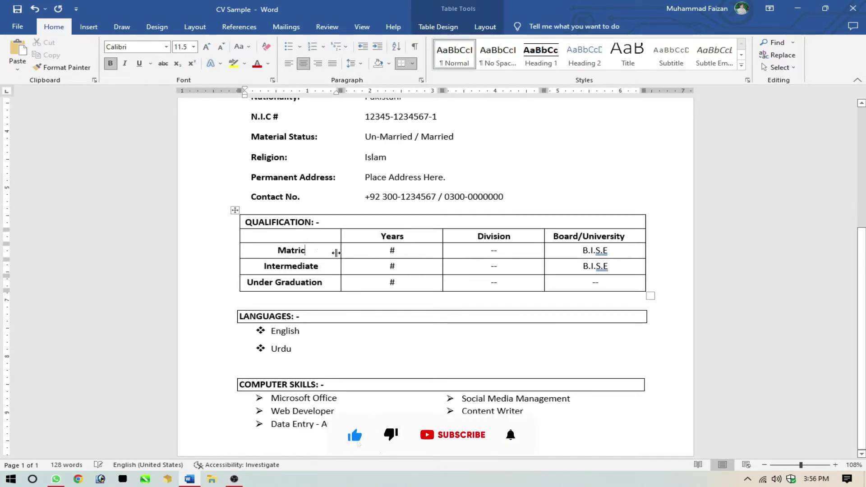
click(395, 251)
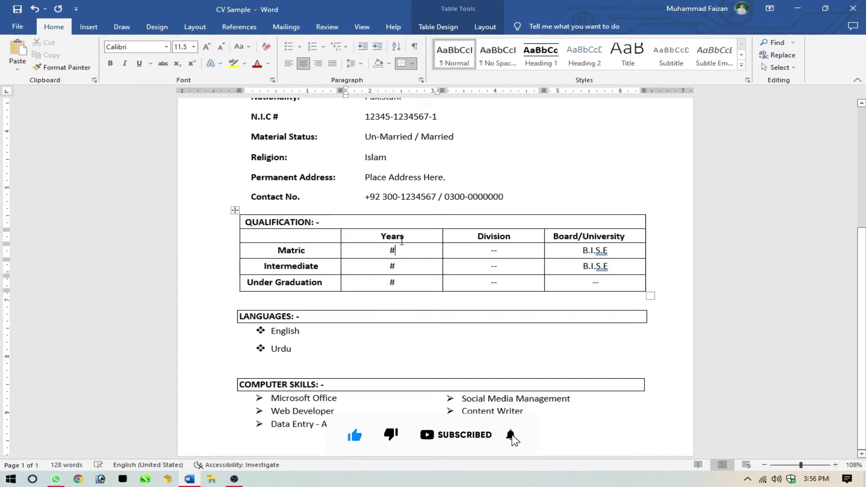
key(BackSpace)
text(2)
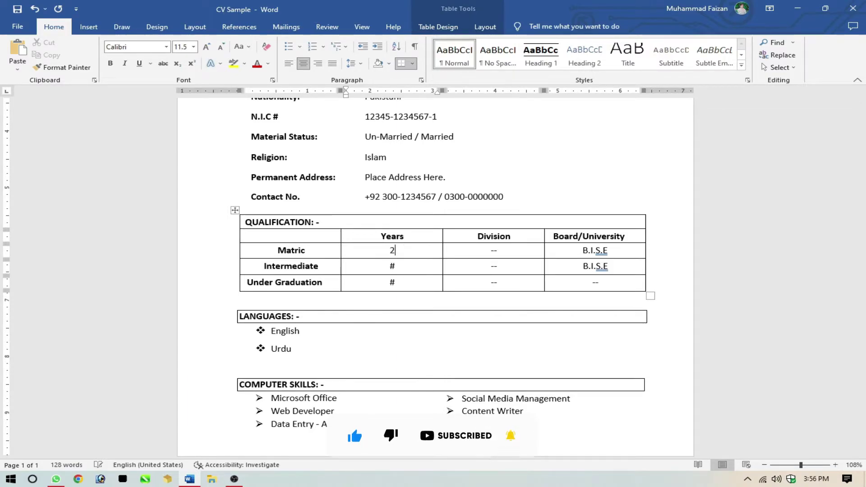
text(0)
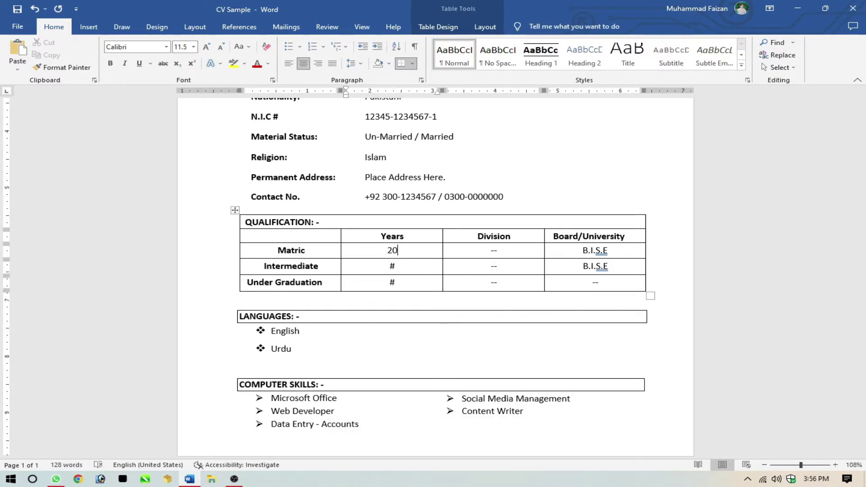
text(18)
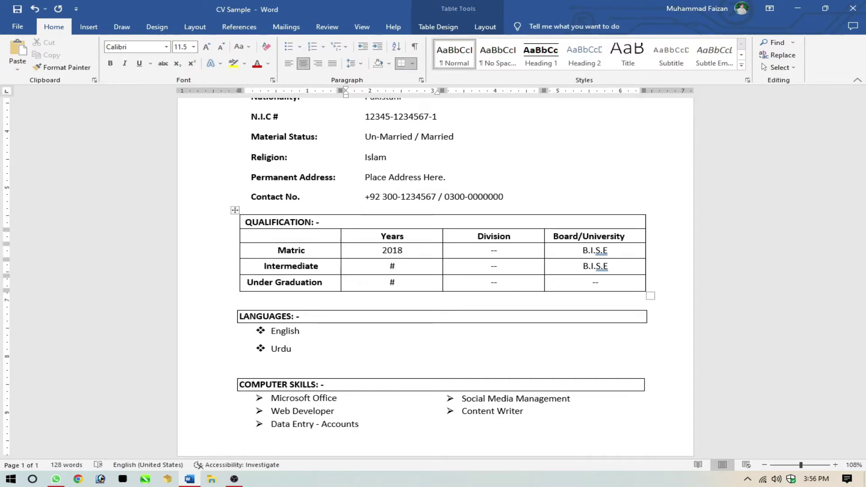
key(Tab)
text(2022)
click(403, 266)
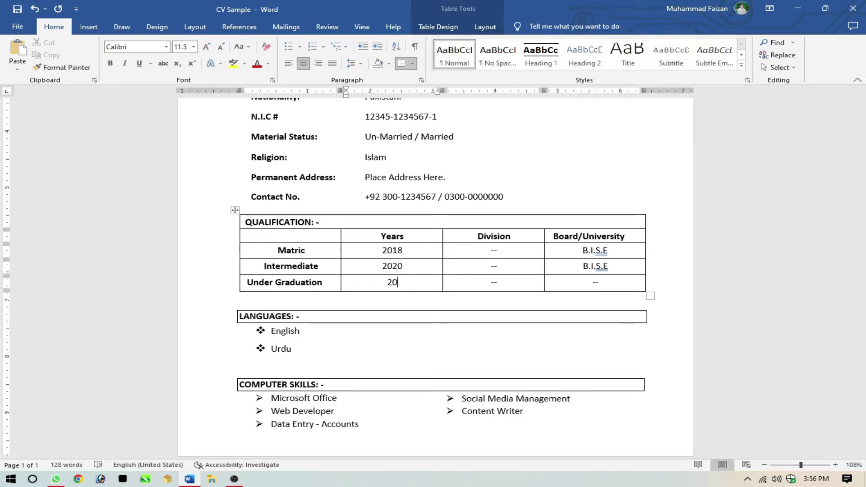
text(-)
text(2)
Replace the Division placeholders with 1st, 2nd and 1st
key(BackSpace)
key(BackSpace)
key(BackSpace)
double_click(495, 251)
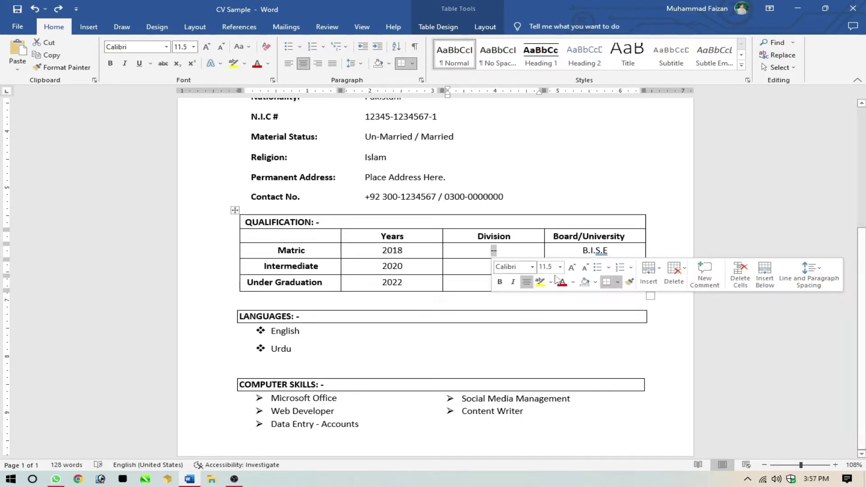
text(1st)
text(2n)
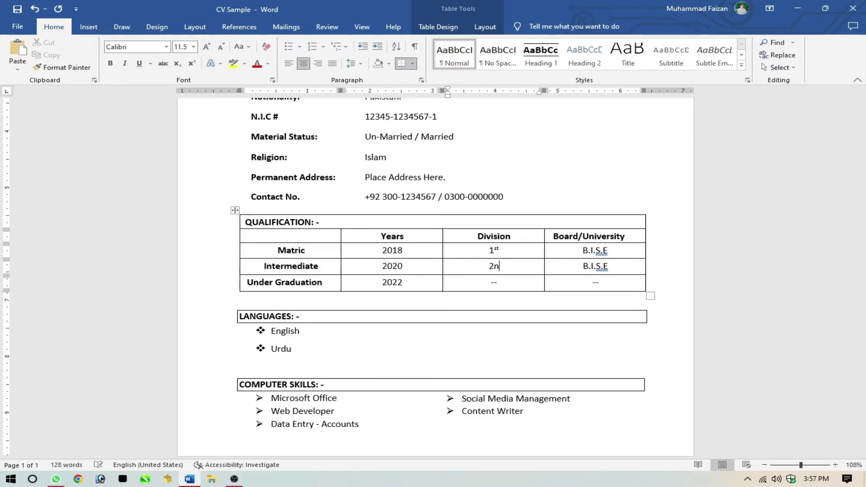
text(d)
key(BackSpace)
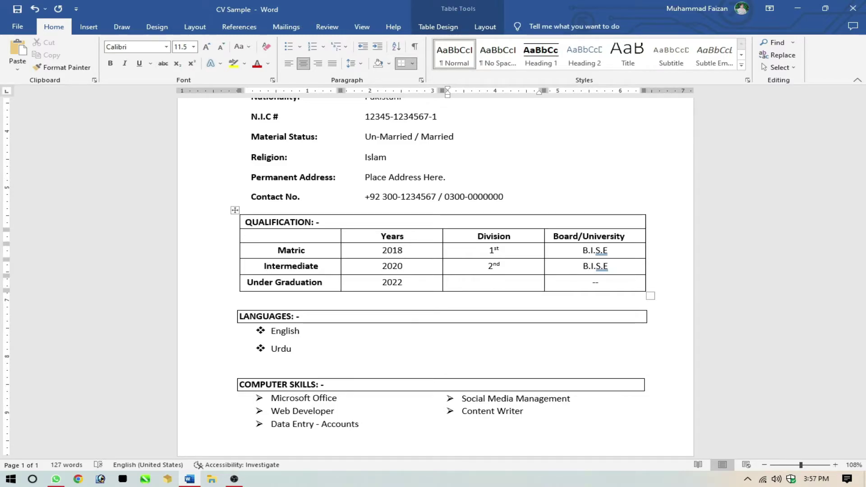
key(BackSpace)
text(1st)
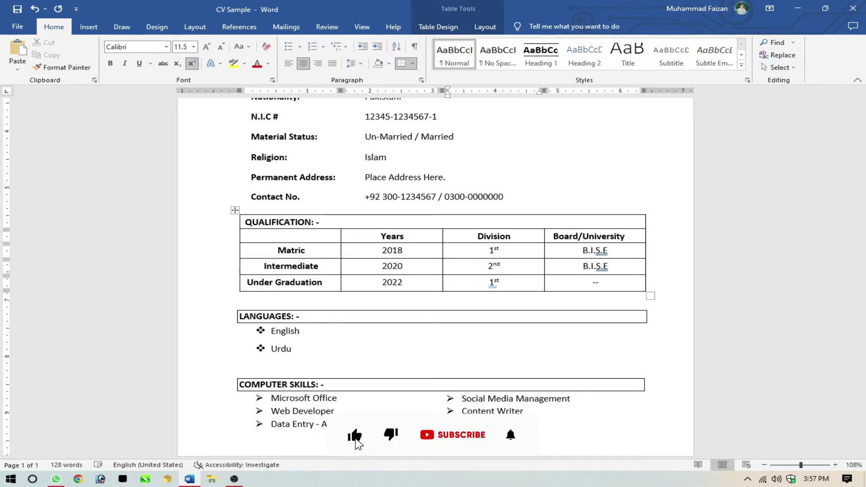
Try entering BZU Multan in the Under Graduation Board/University cell, then remove it
click(558, 239)
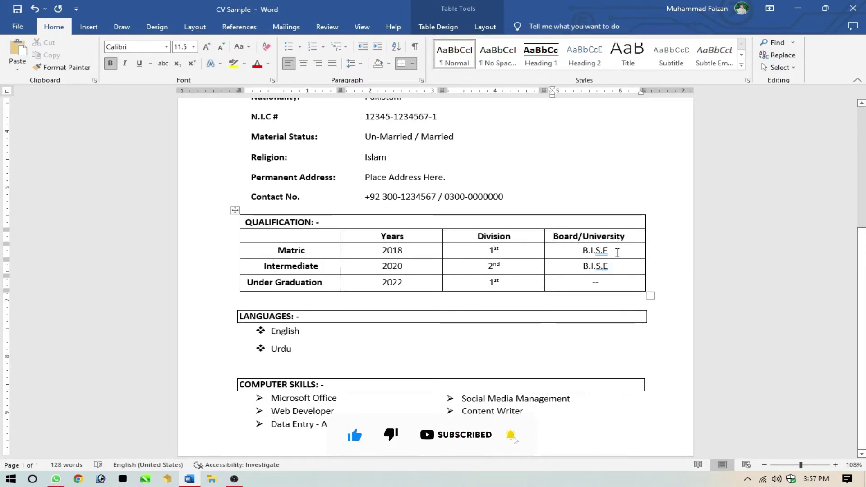
drag(589, 236, 612, 235)
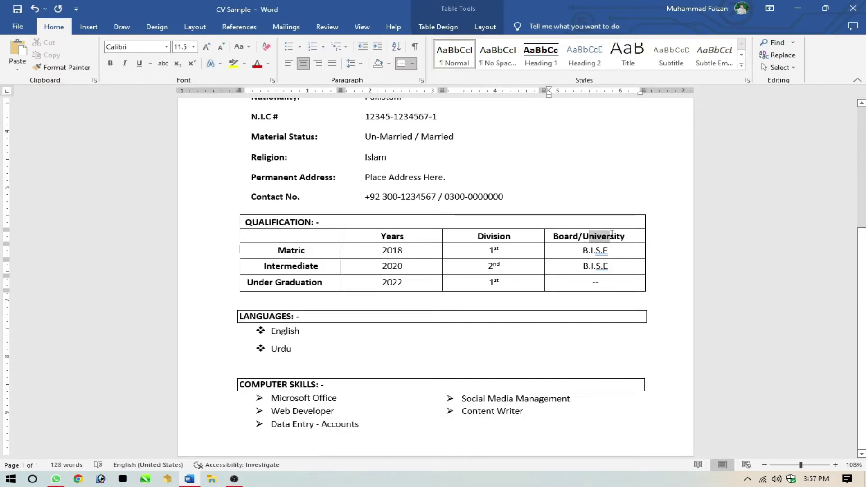
click(612, 235)
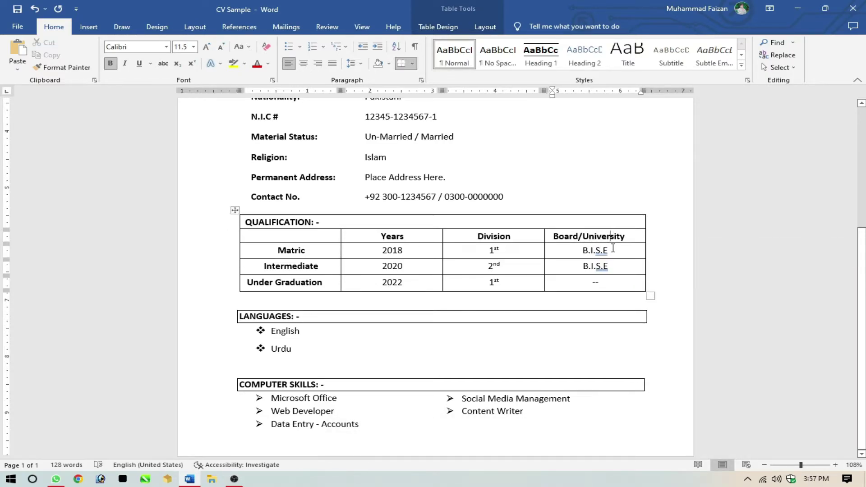
click(594, 282)
text(BZU)
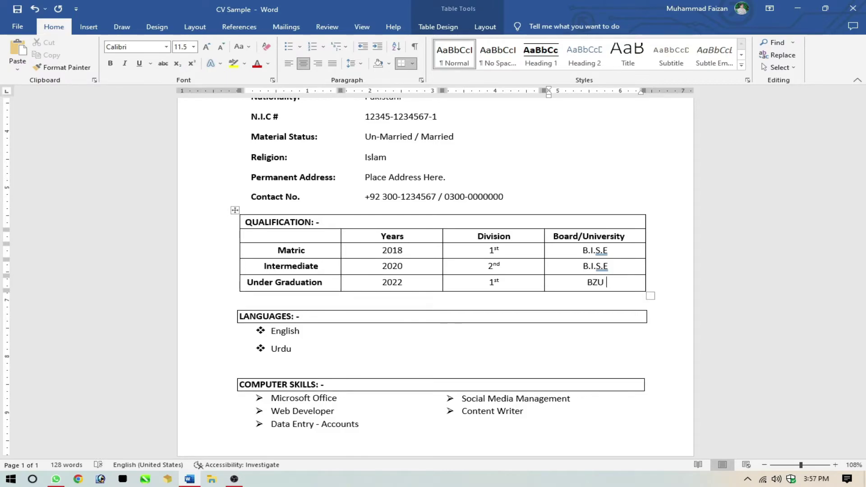
key(BackSpace)
text(ultan)
key(BackSpace)
key(BackSpace)
key(BackSpace)
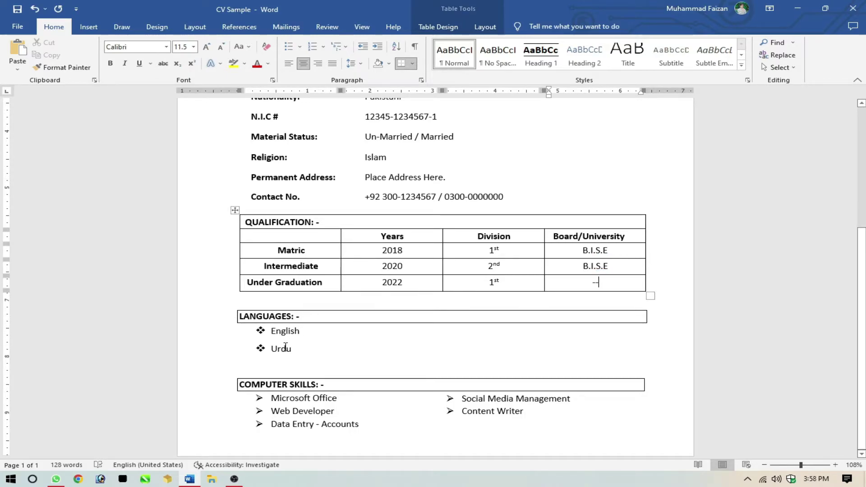
Add Punjabi as a new bullet below Urdu in the Languages list
drag(298, 351, 273, 348)
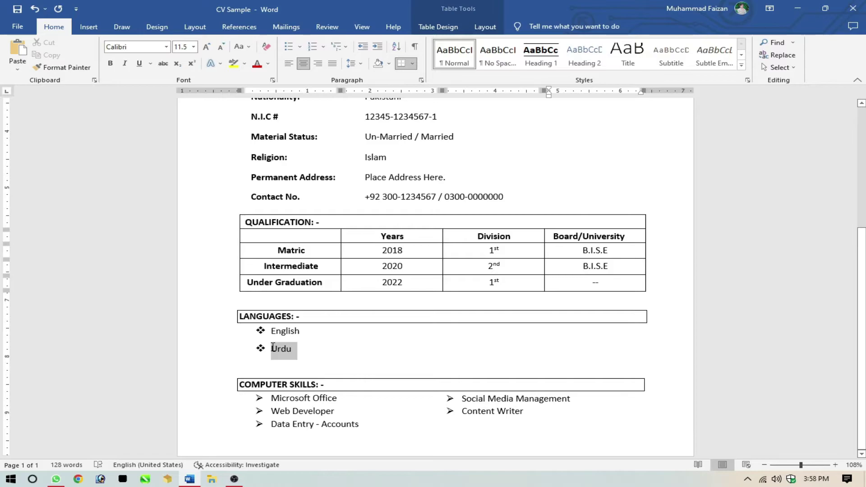
key(BackSpace)
key(BackSpace)
key(BackSpace)
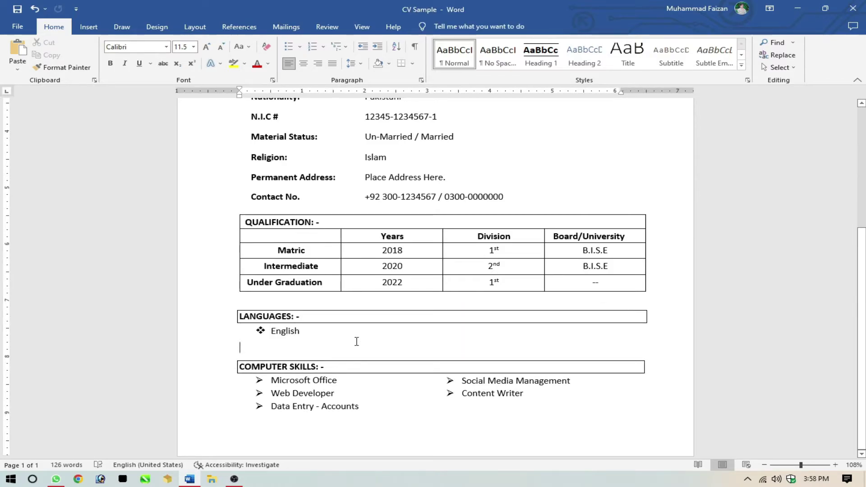
key(ctrl+z)
key(ctrl+z)
key(ctrl+z)
click(301, 333)
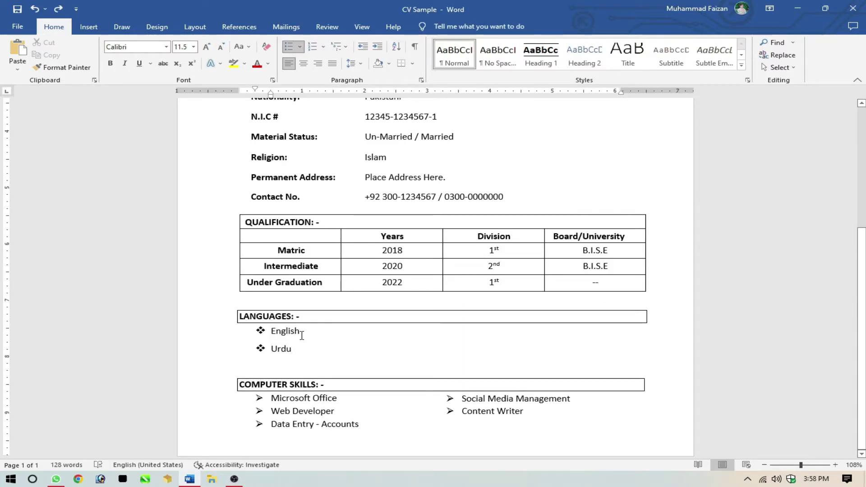
click(302, 344)
key(Return)
text(Pu)
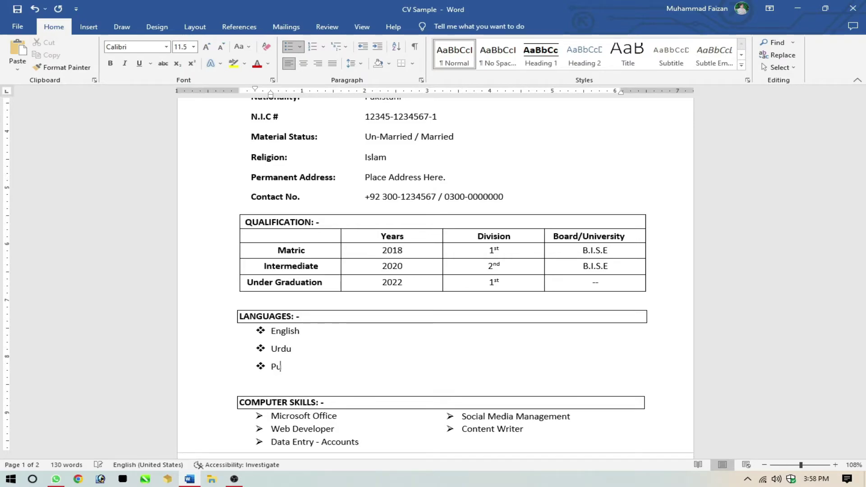
text(njabi)
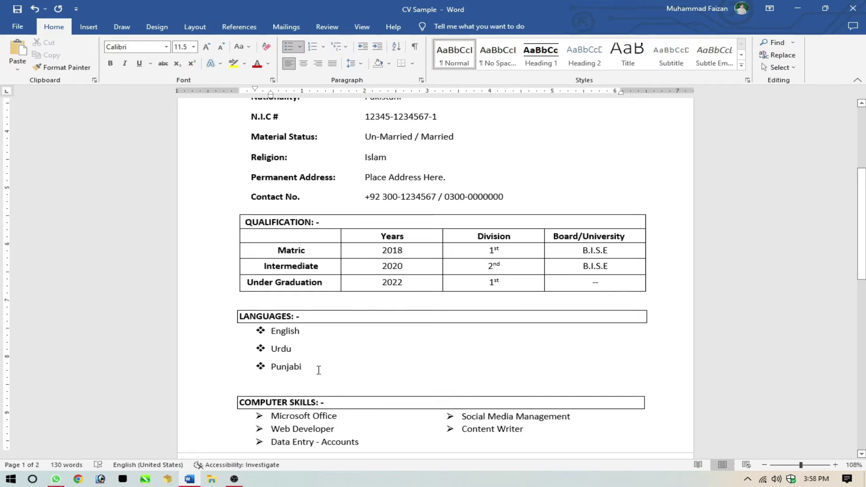
key(Return)
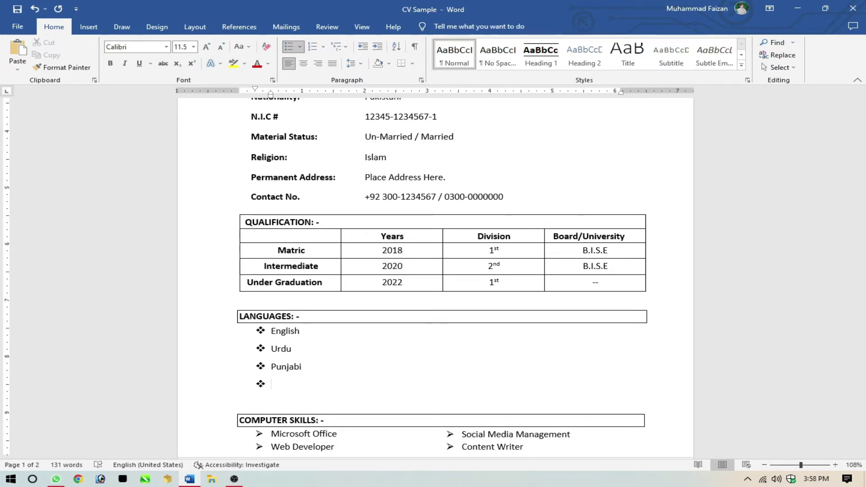
key(BackSpace)
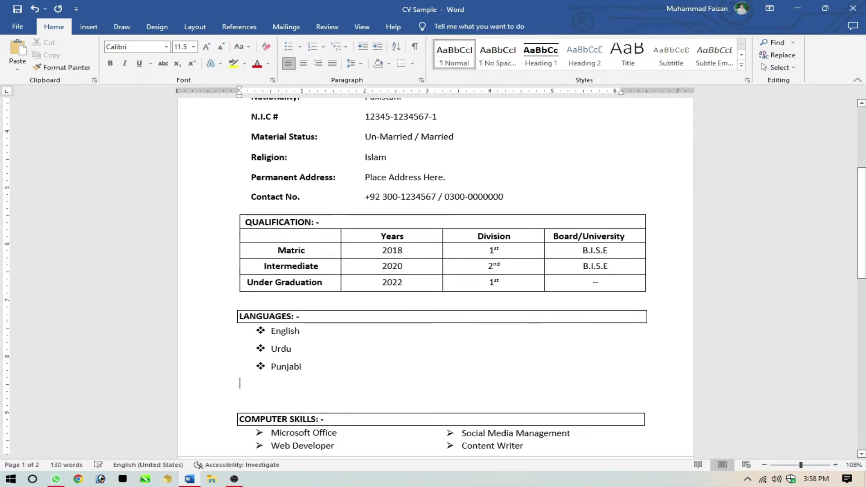
key(BackSpace)
Start a fourth language bullet under Punjabi, then delete it
scroll(390, 404, down, 1)
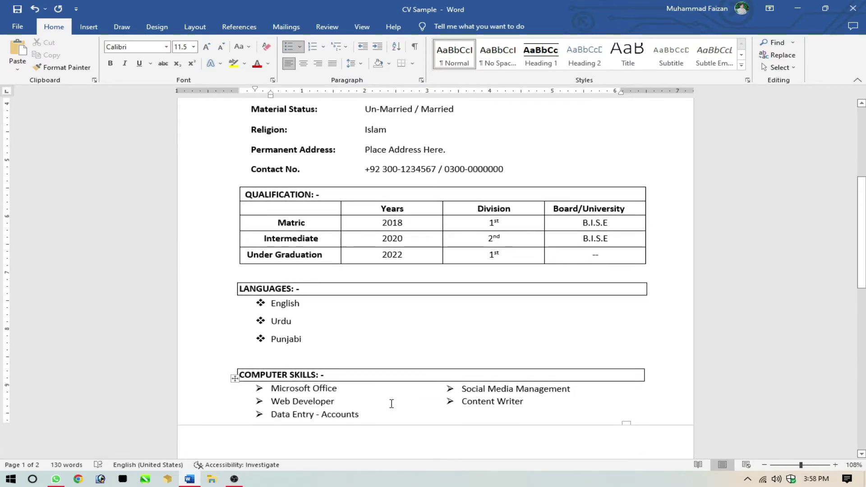
key(Return)
text(Sind)
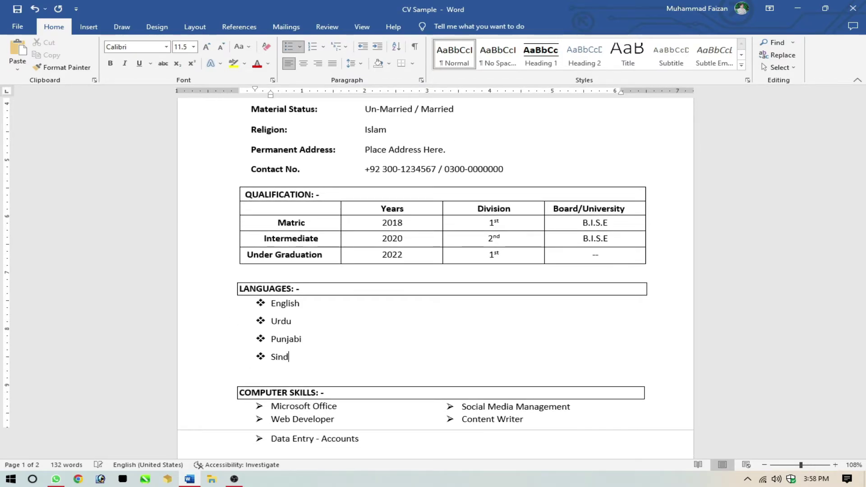
key(BackSpace)
key(BackSpace)
key(BackSpace)
scroll(392, 340, down, 3)
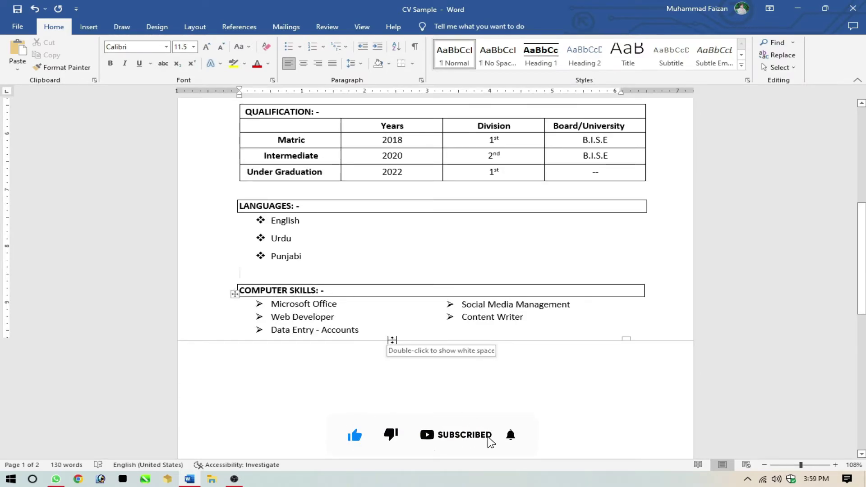
drag(291, 290, 243, 294)
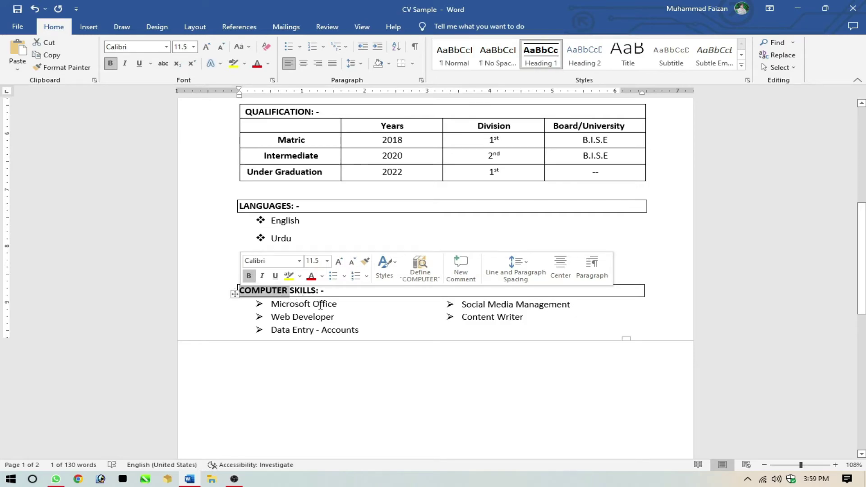
key(Delete)
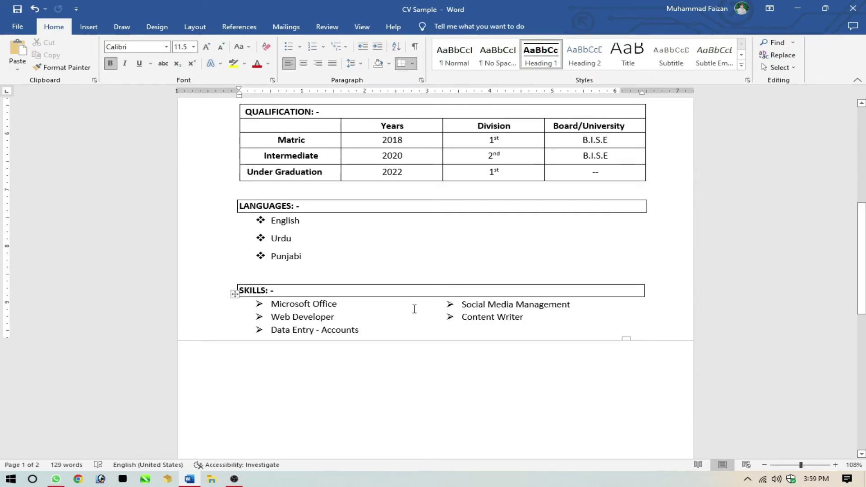
key(ctrl+z)
click(367, 303)
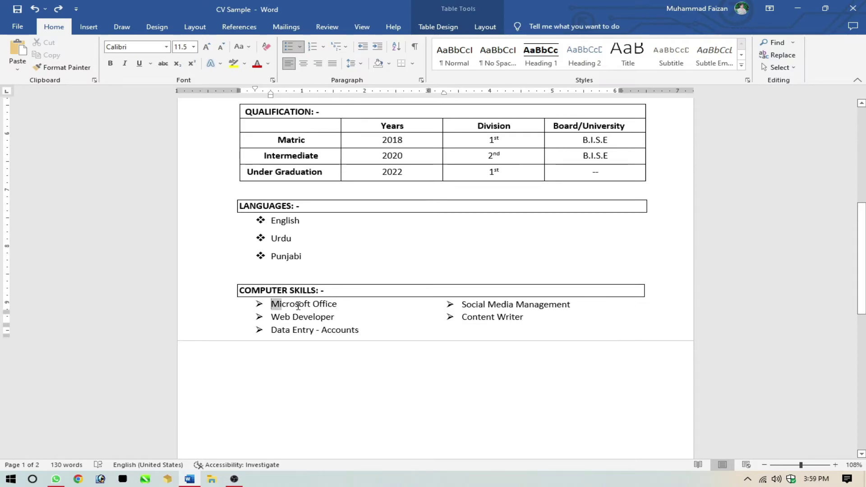
drag(272, 304, 337, 304)
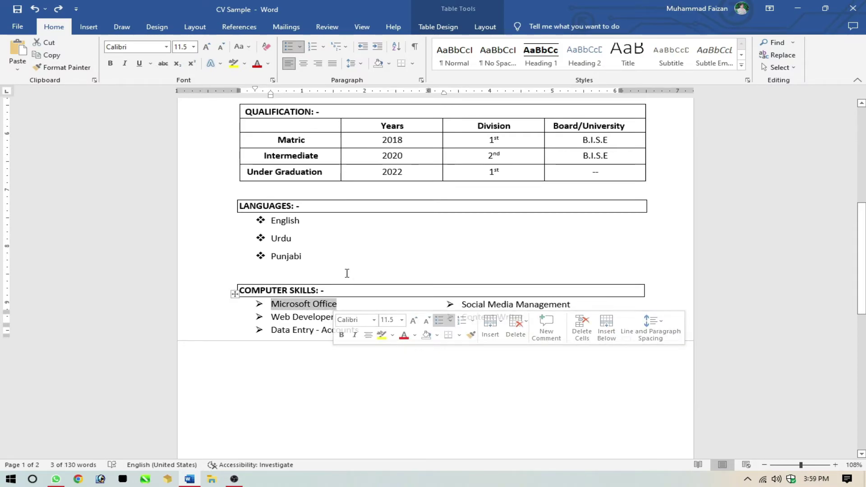
click(351, 306)
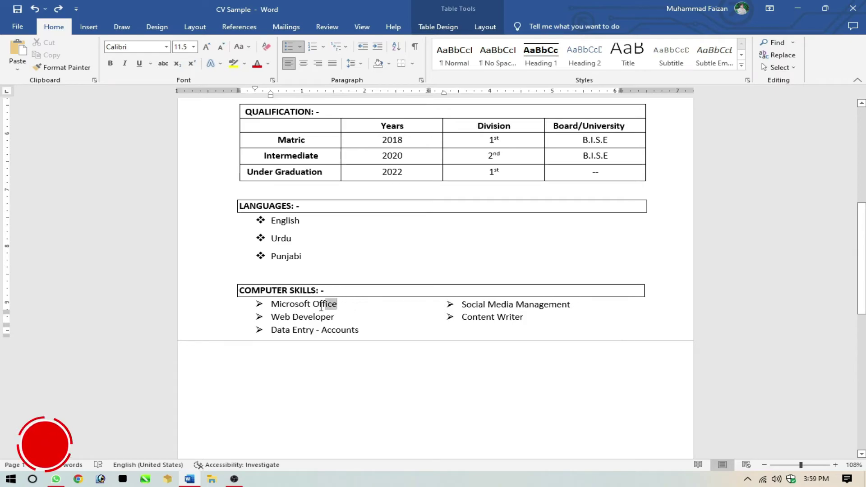
drag(337, 305, 271, 305)
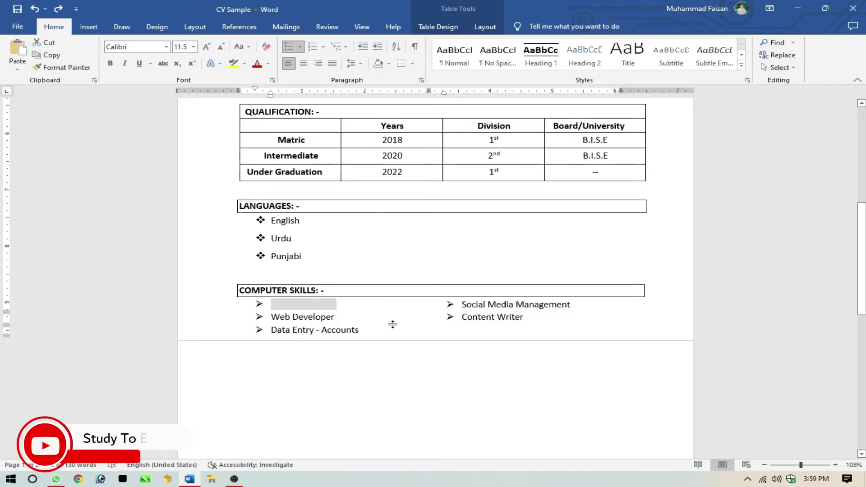
text(Web Ds)
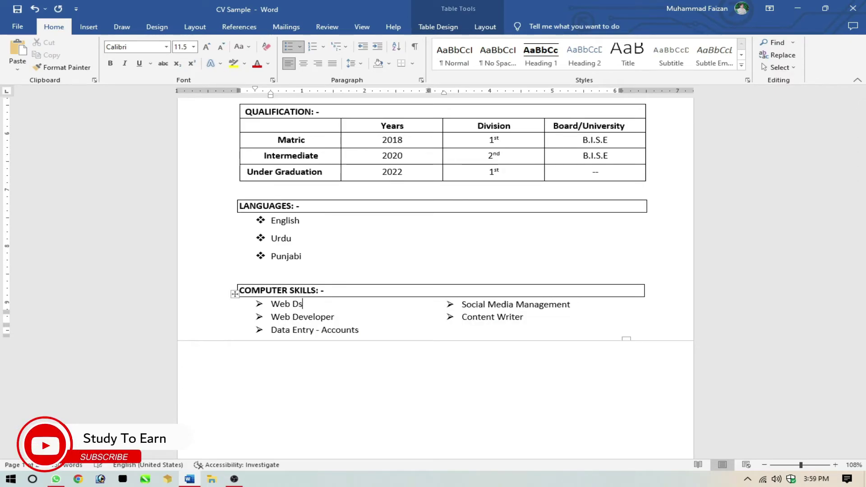
key(BackSpace)
text(esigner)
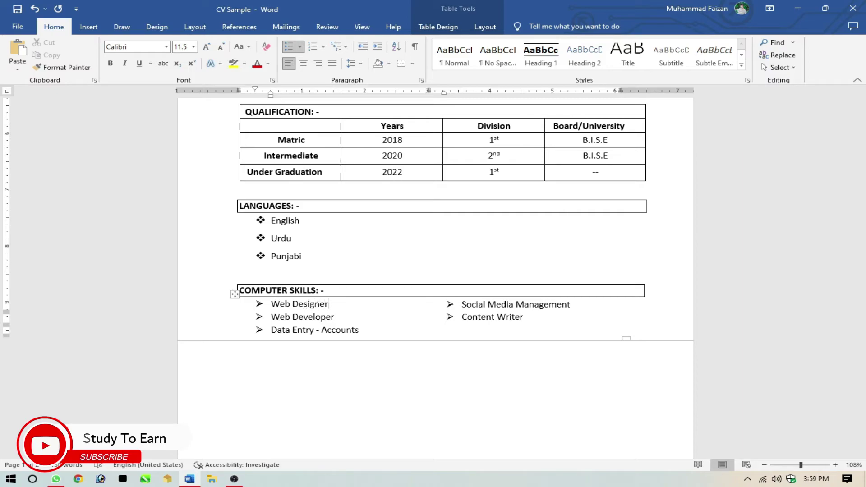
key(ctrl+z)
key(ctrl+z)
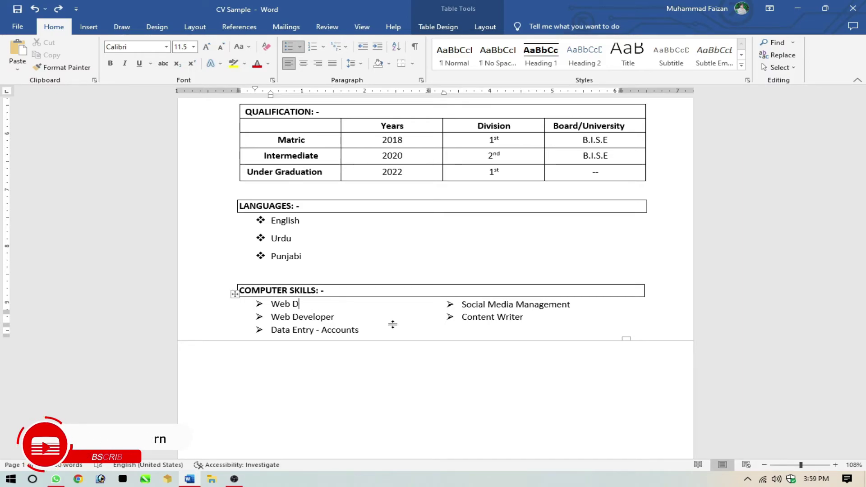
key(ctrl+z)
key(ctrl+z)
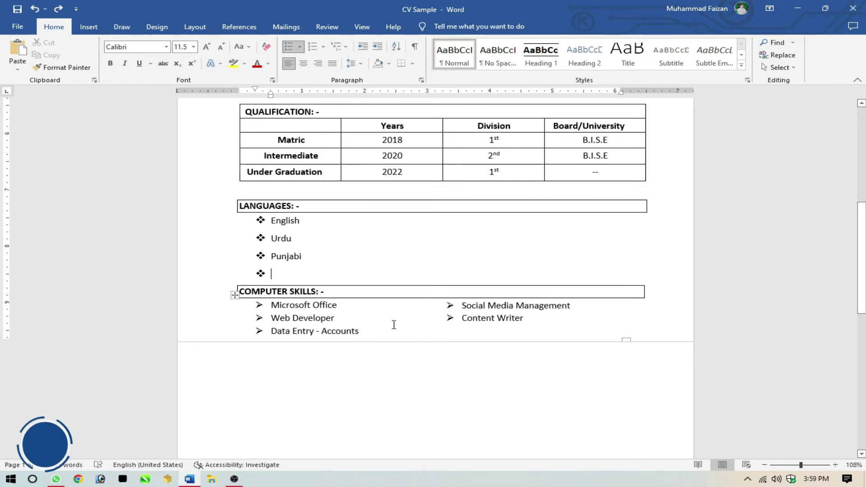
key(ctrl+z)
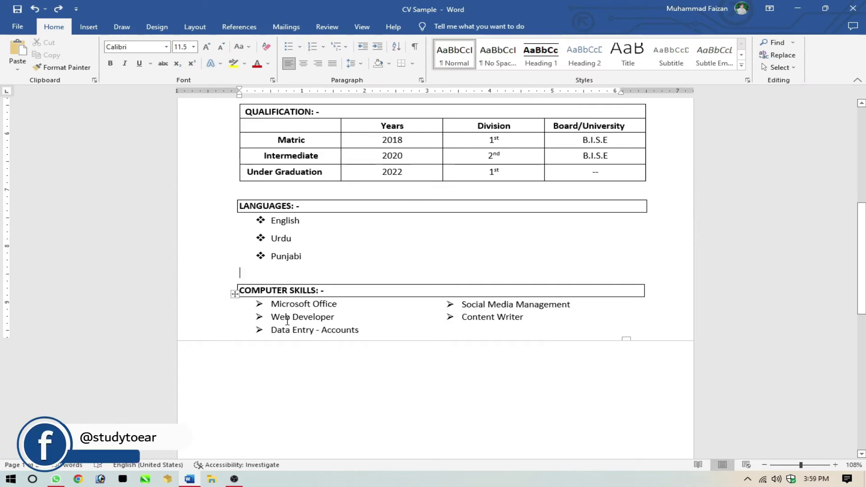
drag(271, 317, 308, 317)
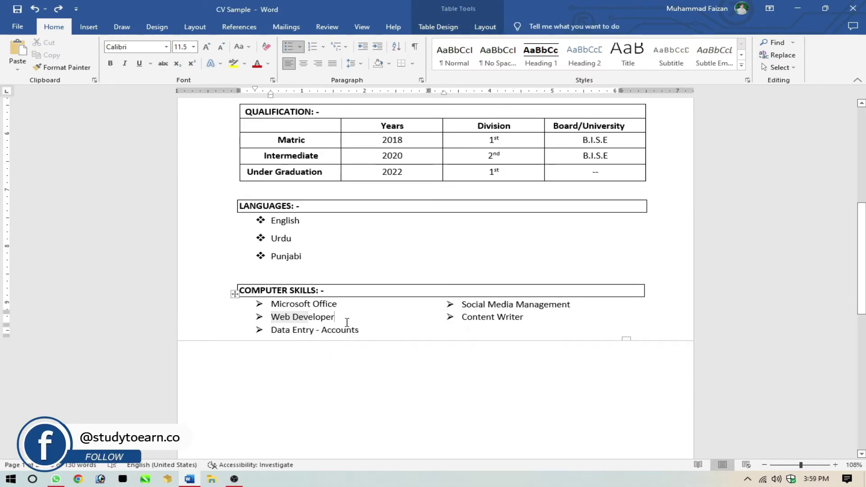
click(456, 328)
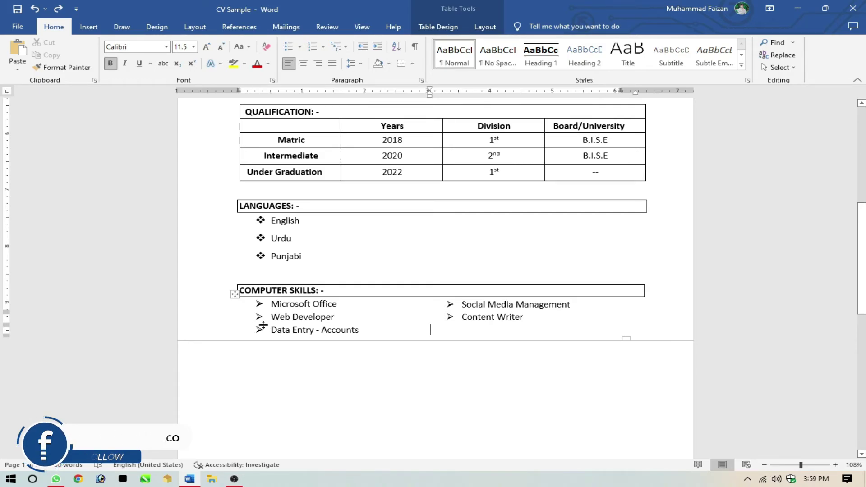
drag(361, 304, 362, 319)
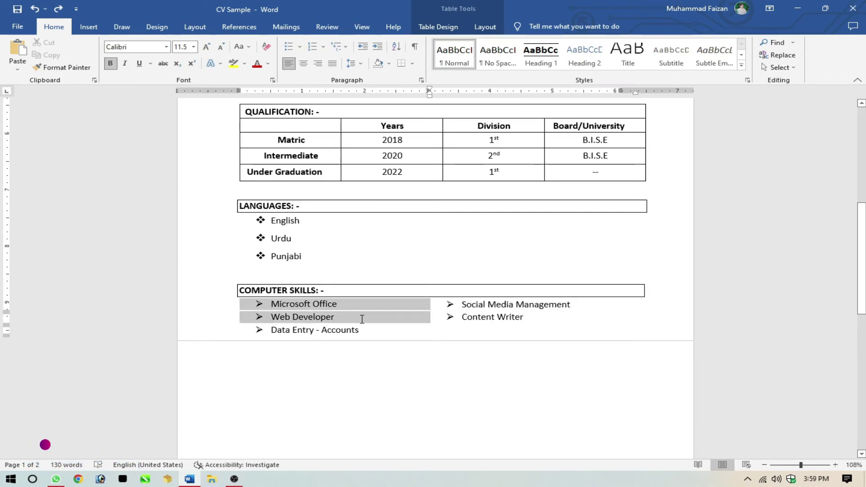
click(310, 330)
scroll(602, 377, down, 1)
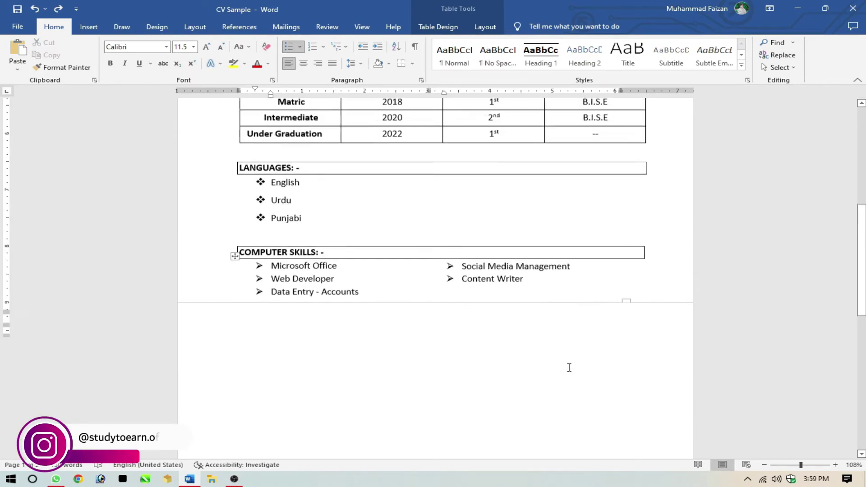
scroll(435, 332, up, 3)
scroll(385, 393, down, 1)
click(351, 411)
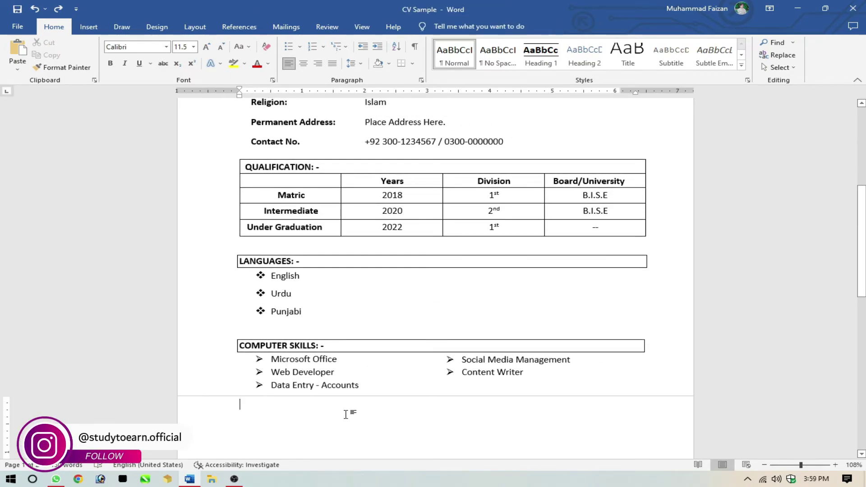
scroll(436, 379, up, 3)
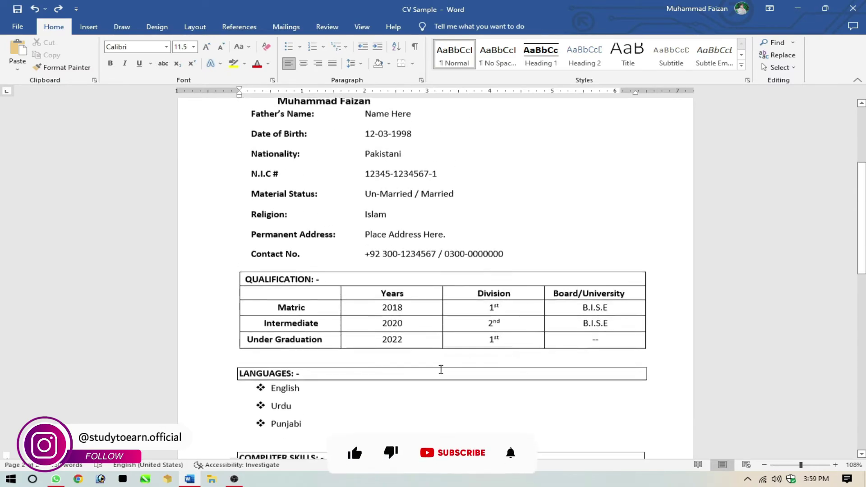
scroll(393, 352, down, 2)
double_click(288, 339)
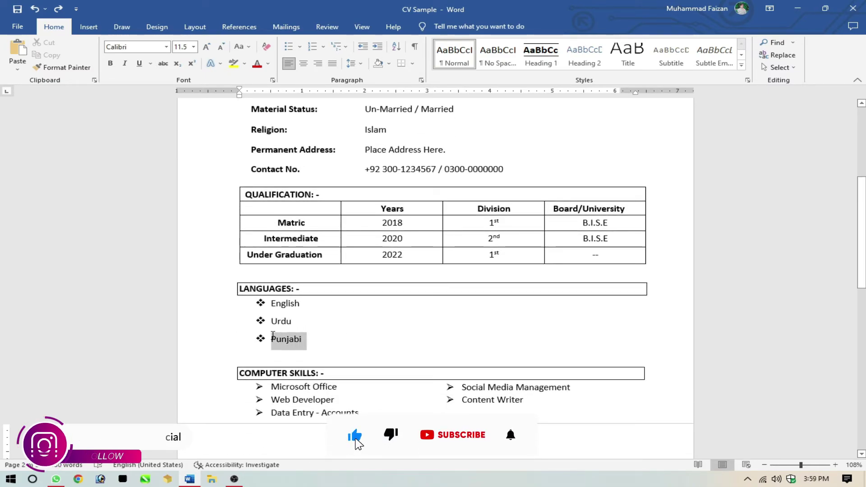
click(416, 351)
scroll(416, 351, up, 3)
scroll(424, 355, down, 4)
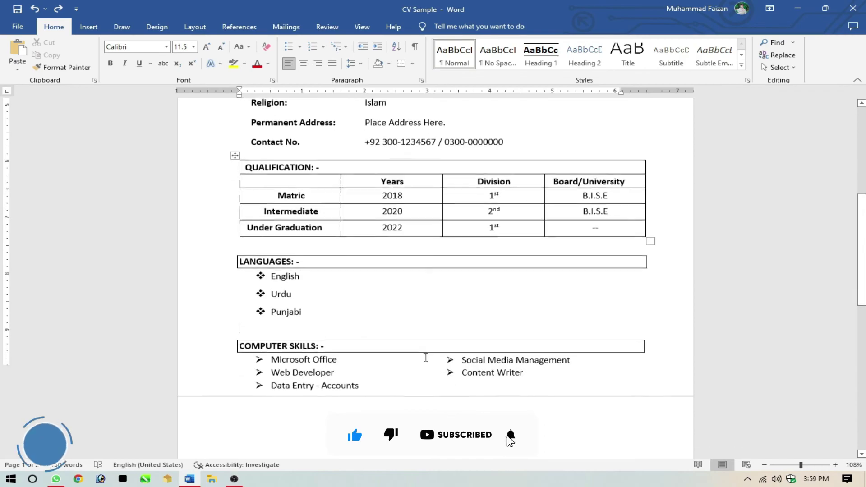
scroll(429, 357, down, 2)
scroll(434, 359, up, 2)
drag(862, 241, 862, 160)
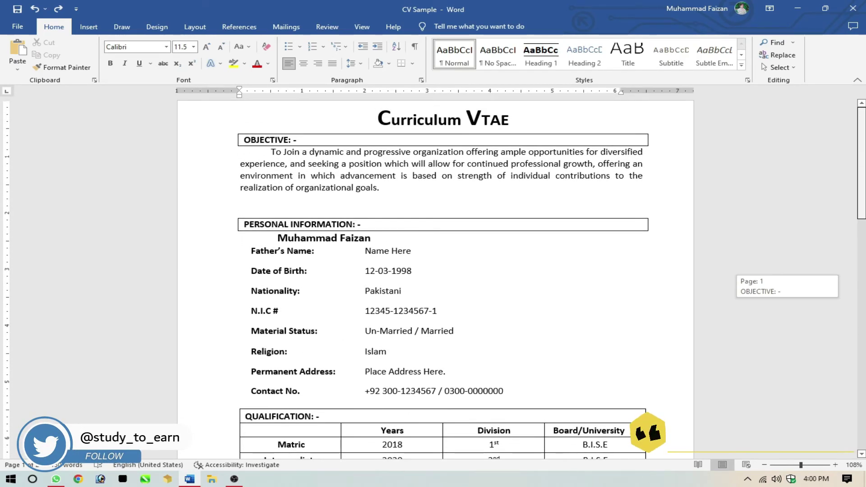
mouse_move(861, 159)
mouse_down()
mouse_move(862, 233)
mouse_move(862, 161)
mouse_up()
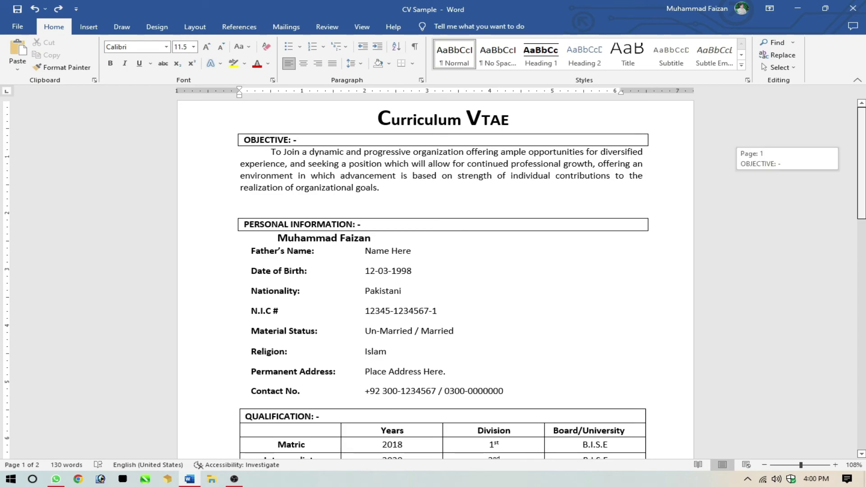
drag(862, 162, 861, 241)
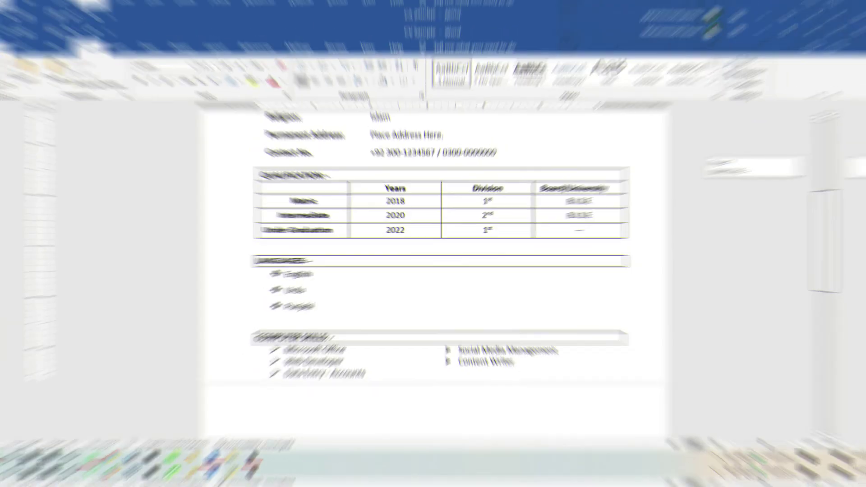